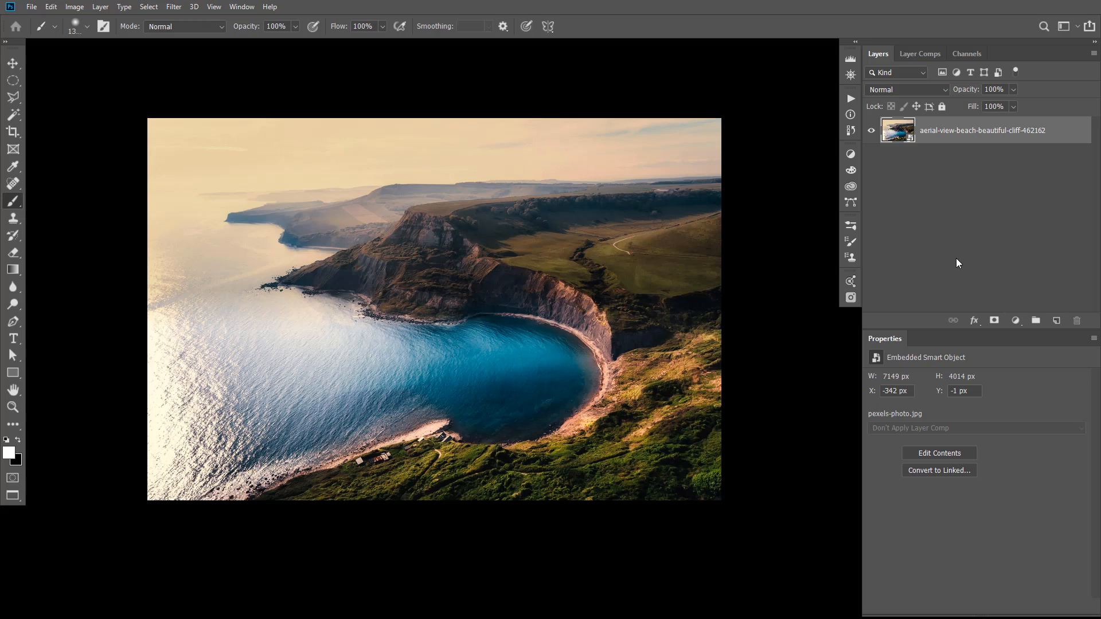
Add a Photo Filter adjustment layer above the cliff and beach photo
left_click(945, 228)
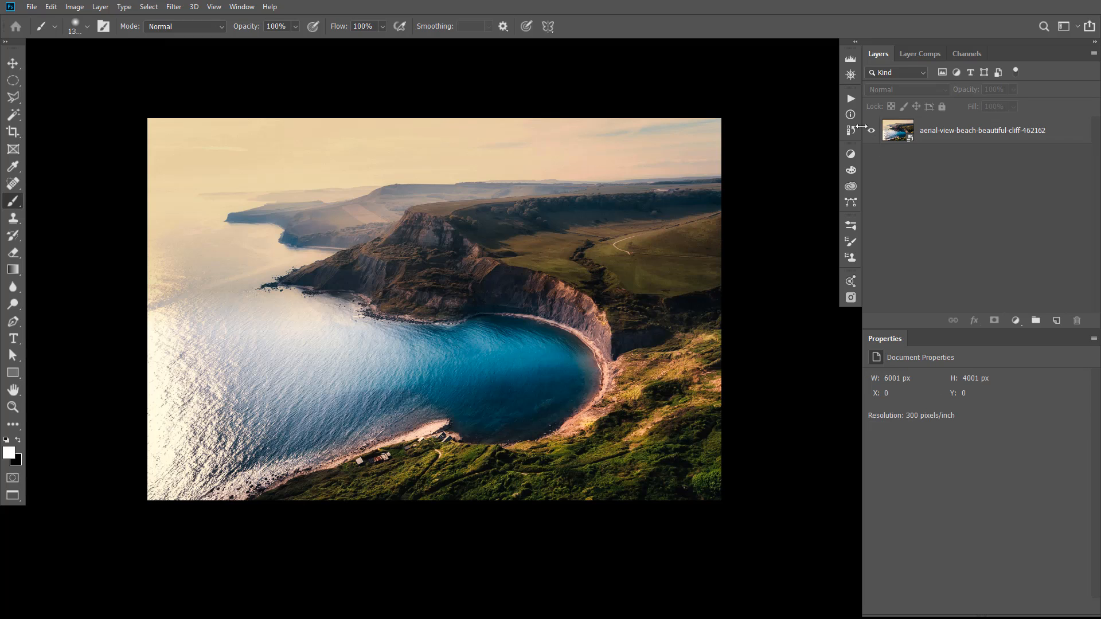
left_click(855, 156)
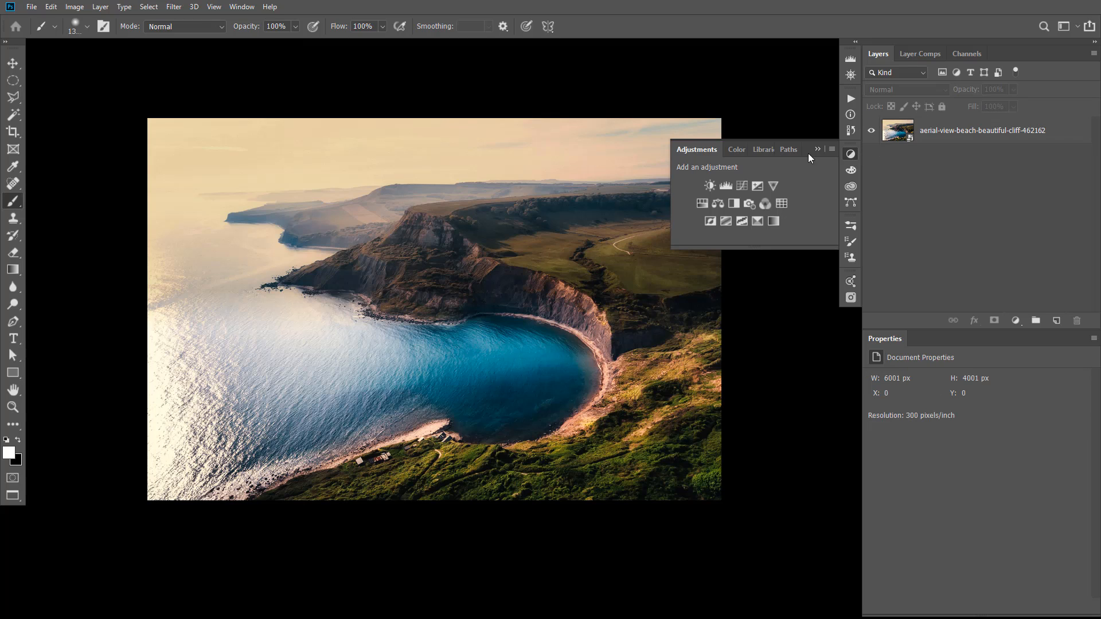
left_click(748, 203)
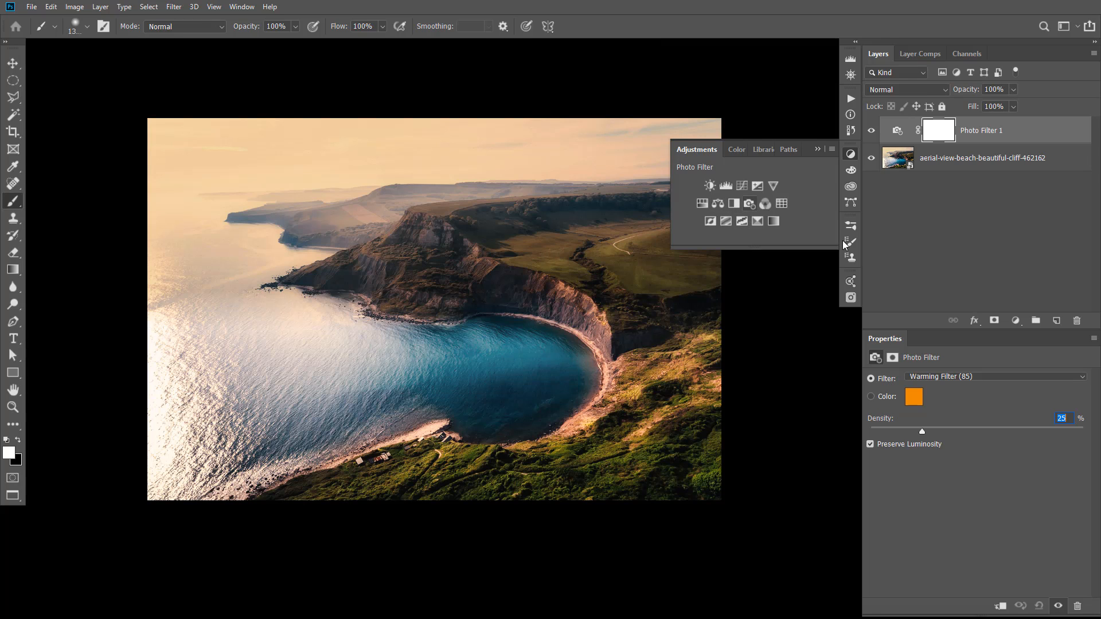
left_click(960, 283)
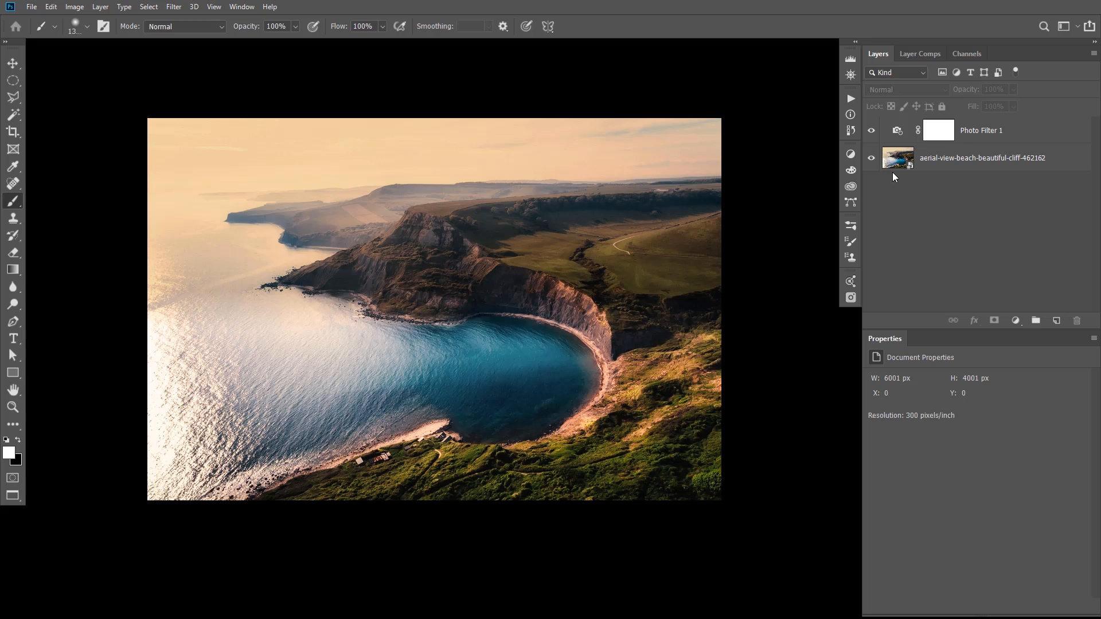
Keep Warming Filter (85) on the Photo Filter layer, increase its density, and invert its layer mask to black
left_click(897, 133)
left_click(981, 378)
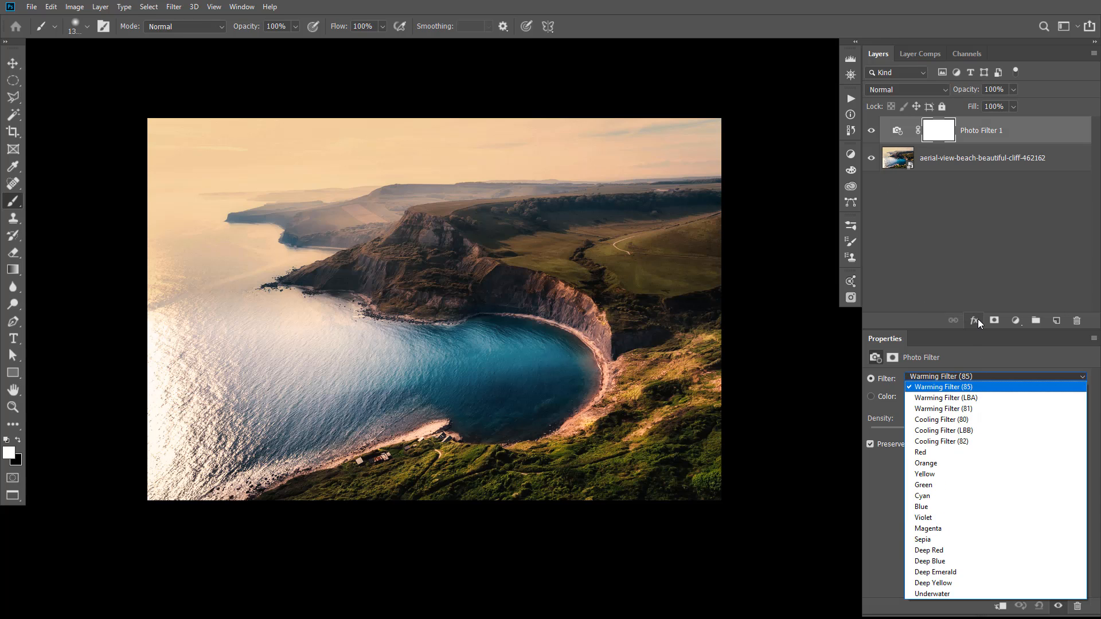
left_click(965, 366)
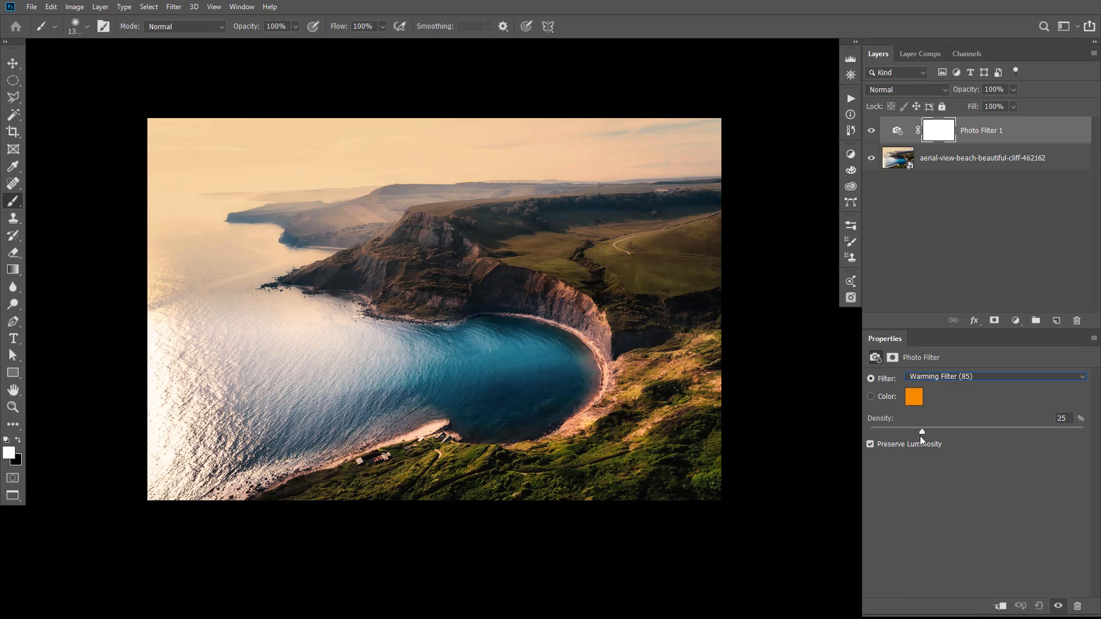
left_click_drag(922, 432, 964, 433)
left_click(945, 136)
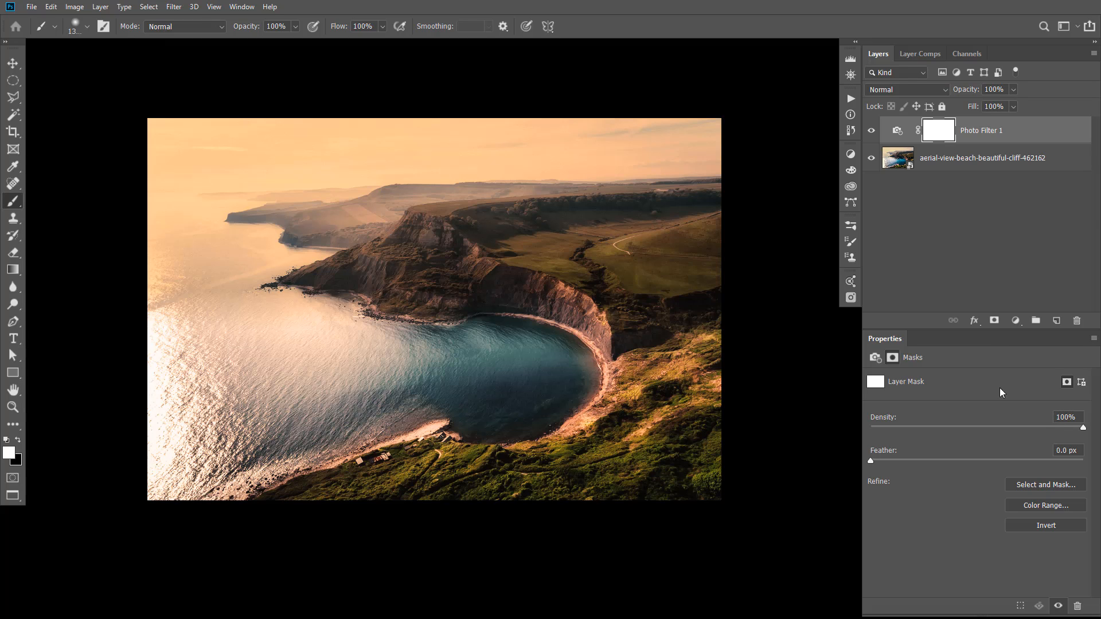
left_click(1044, 528)
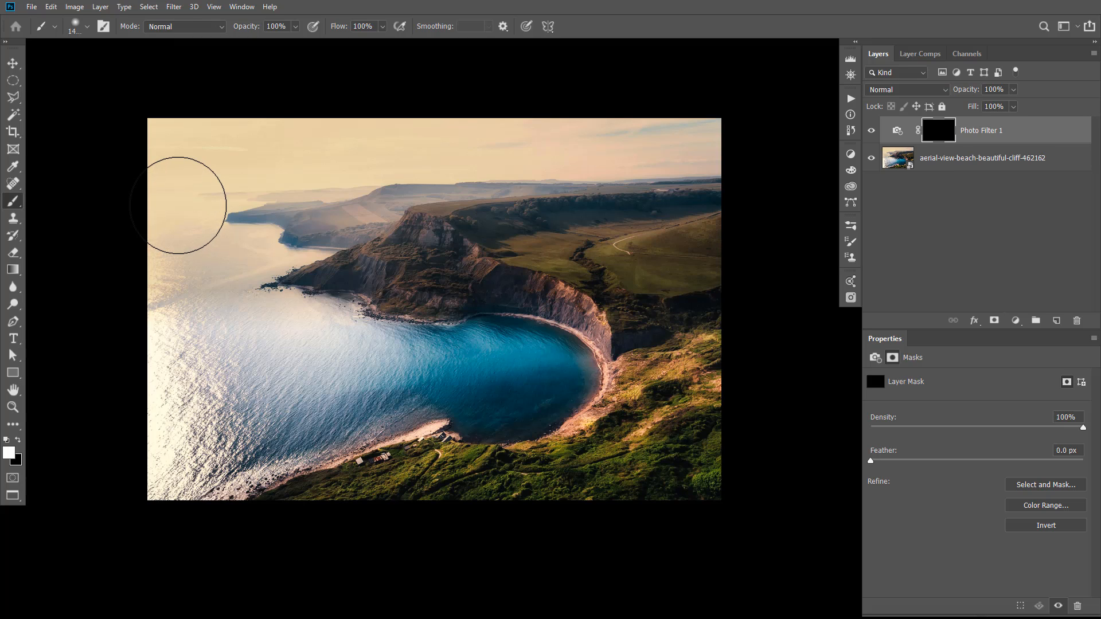
Paint white on the Photo Filter mask over the sky, distant coast and hazy sea with a very large soft brush
key("bracketright")
key("bracketright")
left_click(85, 31)
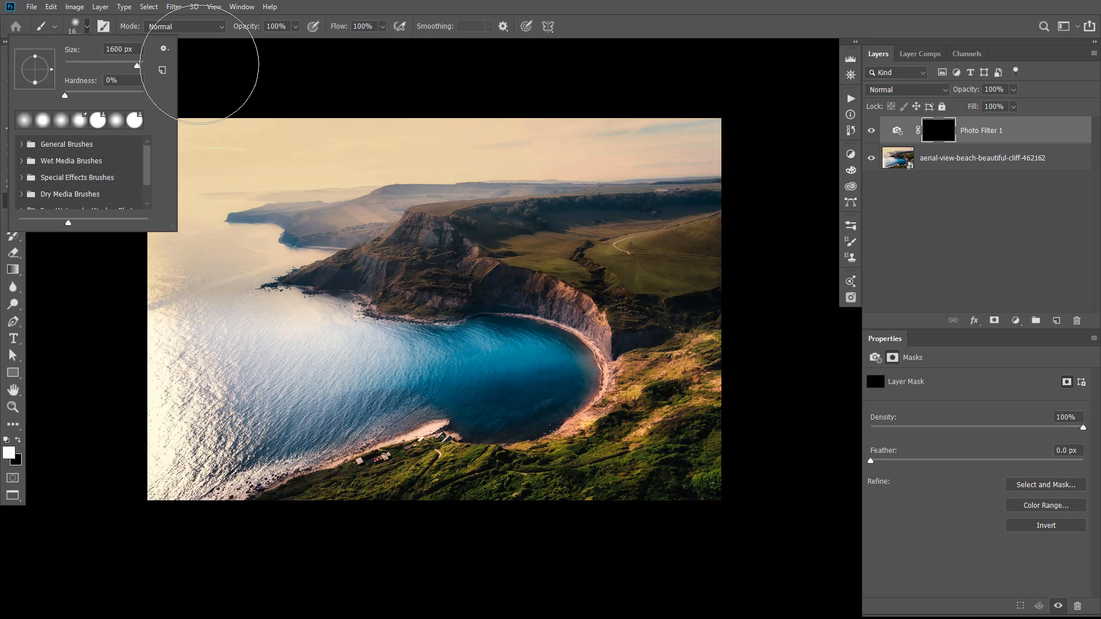
left_click(85, 27)
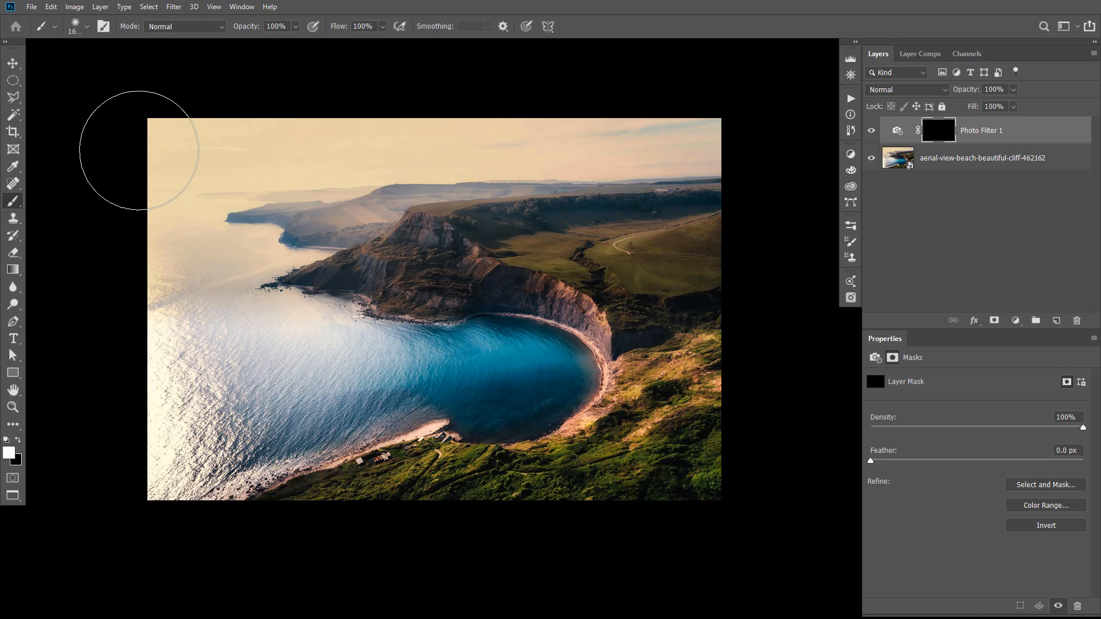
key("bracketright")
key("bracketright")
key("bracketright")
key("bracketright")
key("bracketright")
key("bracketright")
key("bracketright")
key("bracketright")
key("bracketright")
key("bracketright")
key("bracketright")
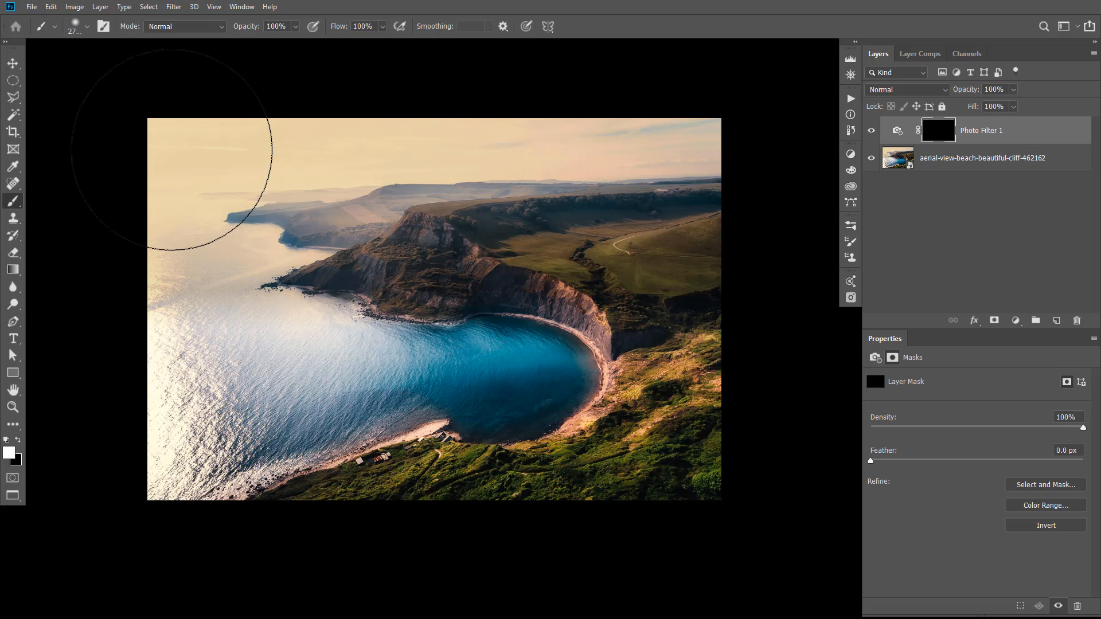
key("bracketright")
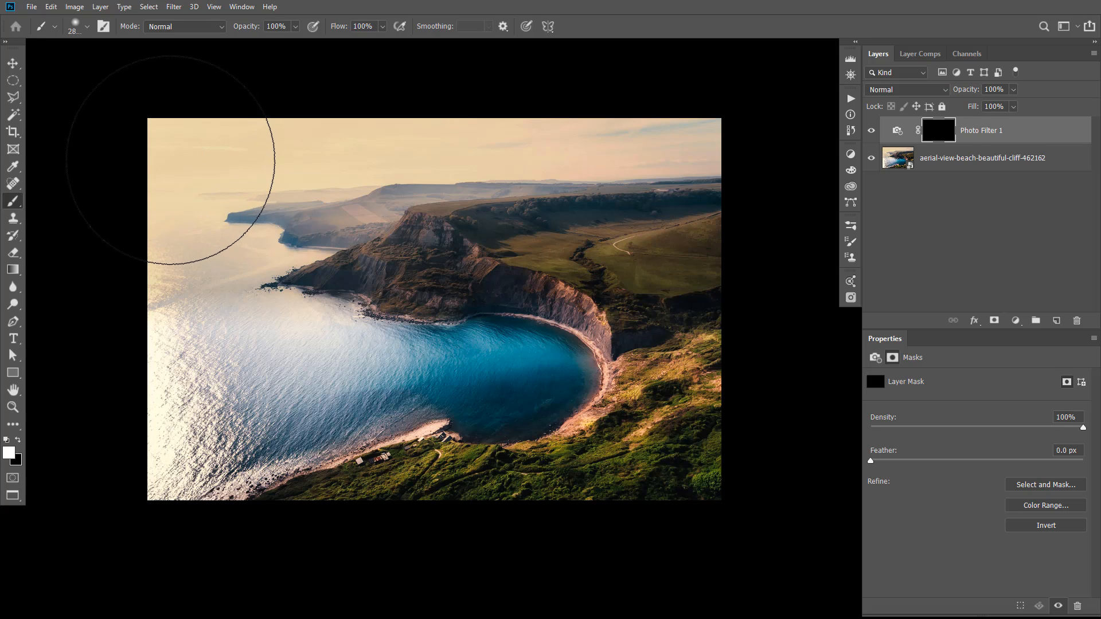
mouse_move(170, 160)
left_mouse_down()
mouse_move(197, 195)
mouse_move(290, 189)
mouse_move(359, 153)
mouse_move(406, 110)
mouse_move(492, 109)
mouse_move(536, 92)
left_mouse_up()
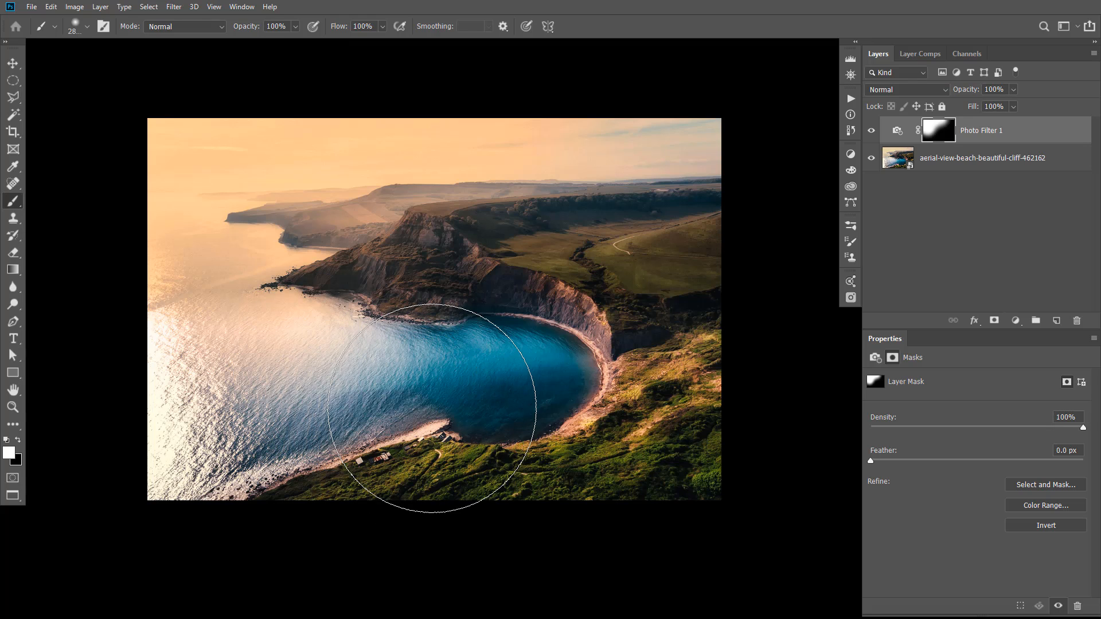
Paint white on the mask with a 900 px brush along the lower shore, the headland's waterline and the cove's curved beach, and check the mask
key("bracketleft")
key("bracketleft")
key("bracketleft")
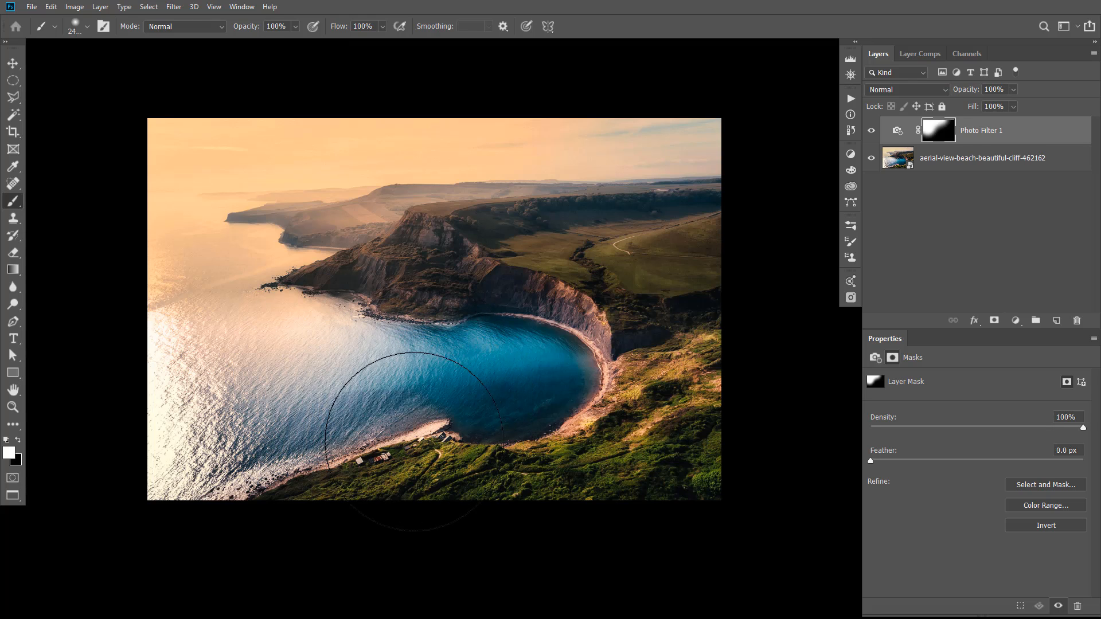
key("bracketleft")
key("p")
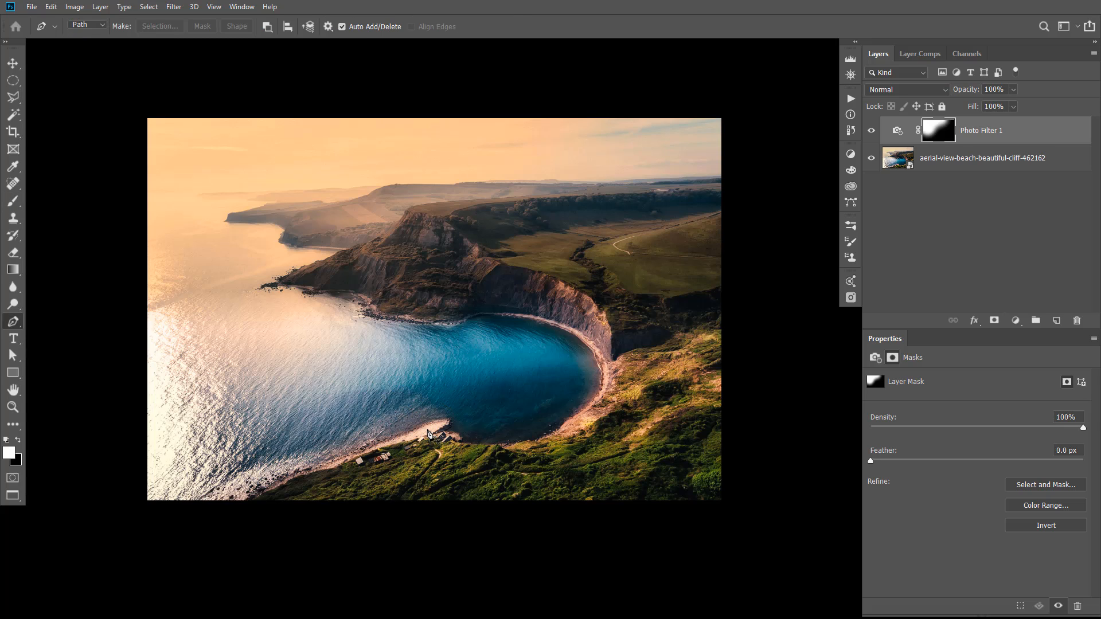
key("b")
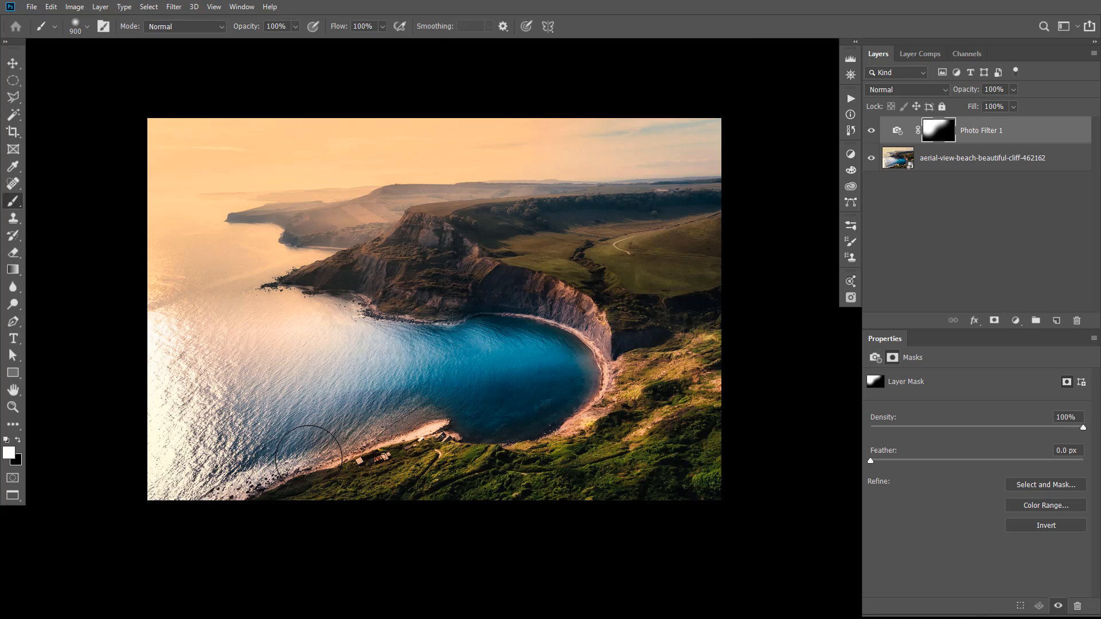
mouse_move(281, 475)
left_mouse_down()
mouse_move(465, 460)
mouse_move(504, 438)
mouse_move(579, 430)
left_mouse_up()
left_click(564, 301)
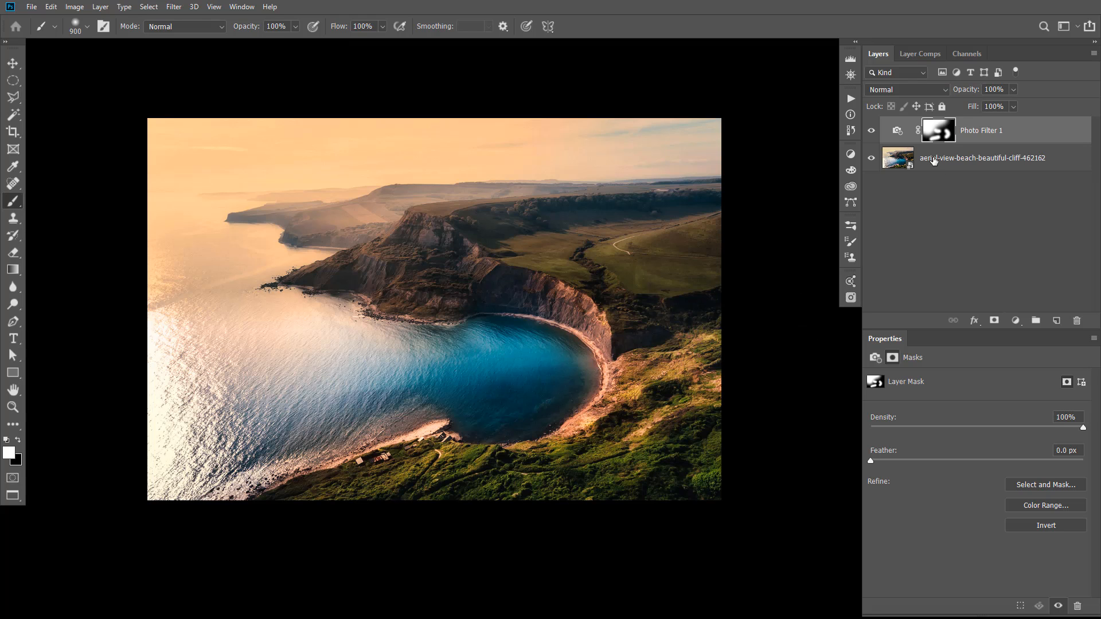
left_click(940, 133, "alt")
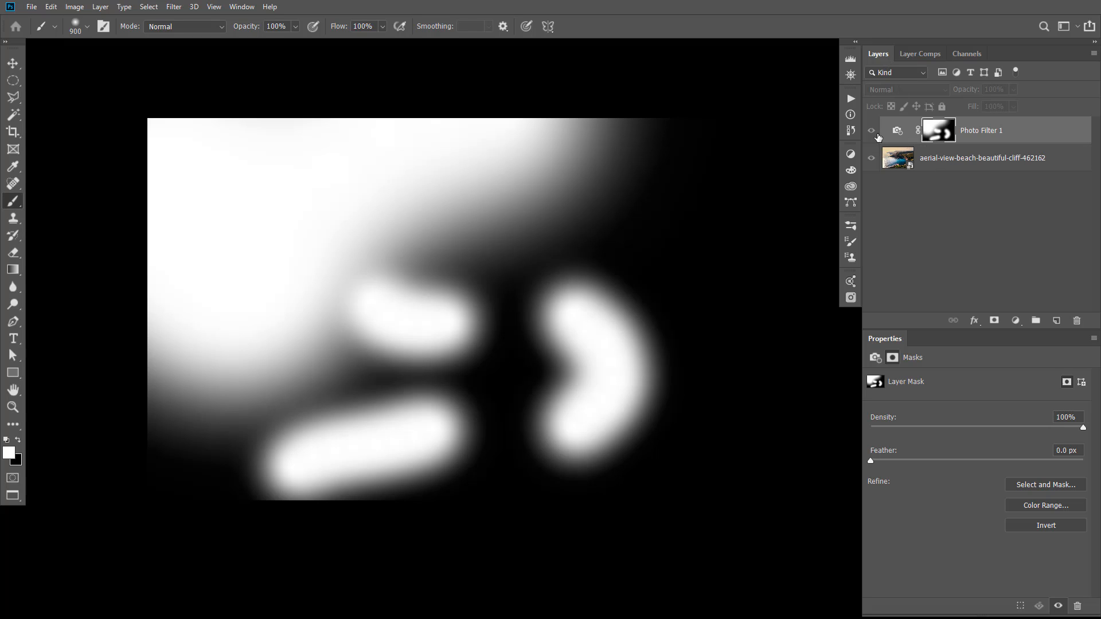
left_click(867, 131)
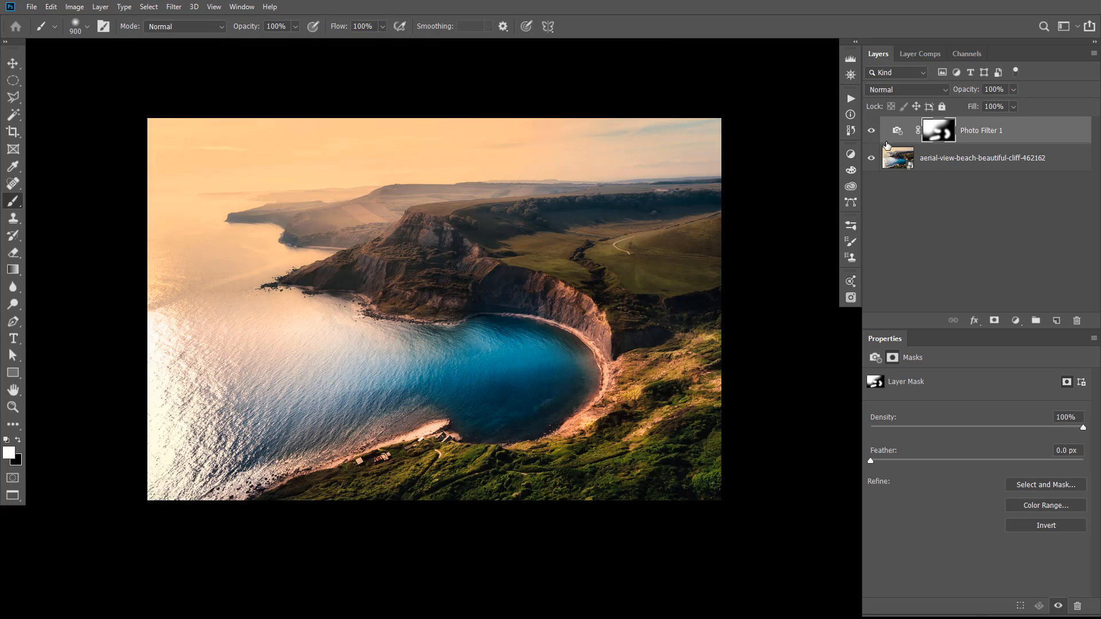
Paint black on the mask with a 250 px brush to remove the warm tint from the cove water beside the curved beach
key("z")
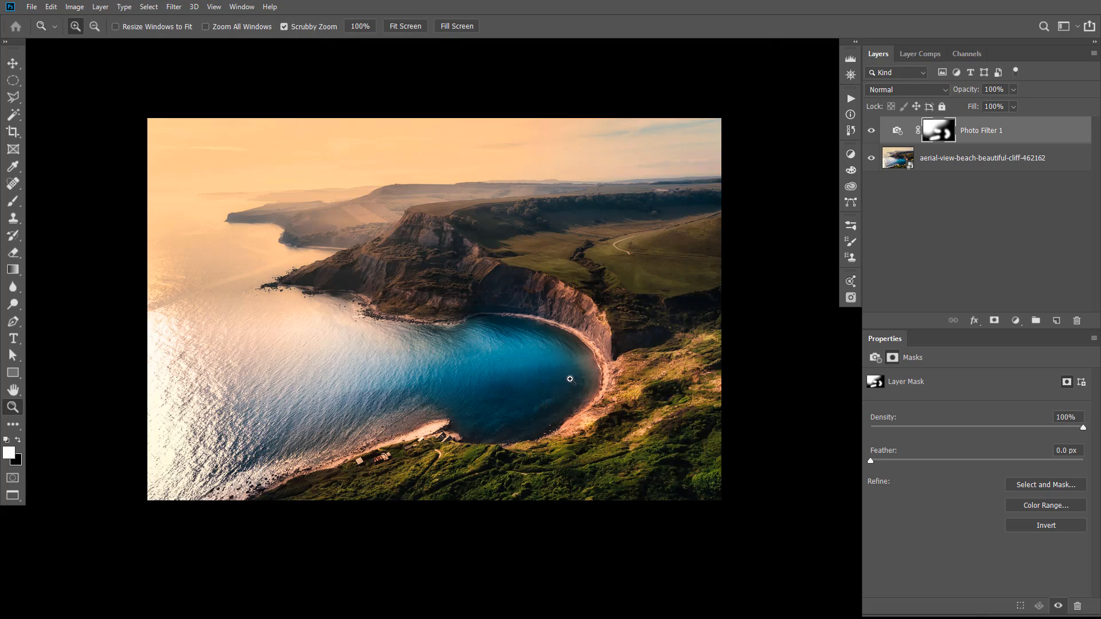
left_click(571, 379)
left_click(589, 372)
key("b")
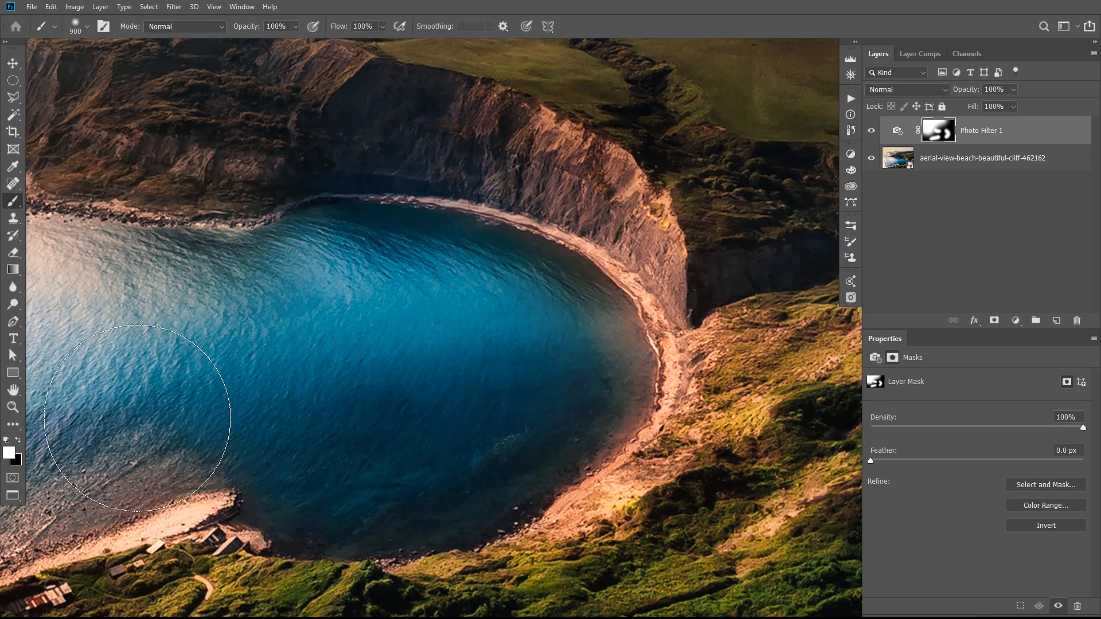
left_click(18, 442)
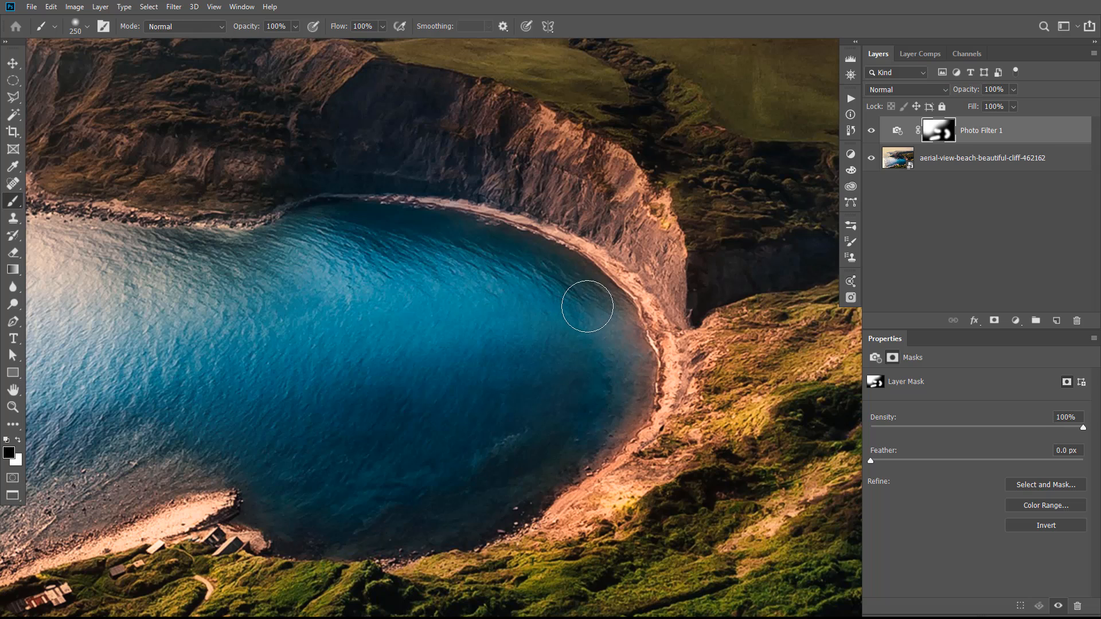
left_click_drag(615, 337, 621, 420)
Paint black on the mask with a 250 px brush over the water along the lower beach by the huts
left_click(12, 390)
mouse_move(118, 425)
left_mouse_down()
mouse_move(514, 277)
mouse_move(539, 300)
mouse_move(499, 337)
mouse_move(422, 339)
left_mouse_up()
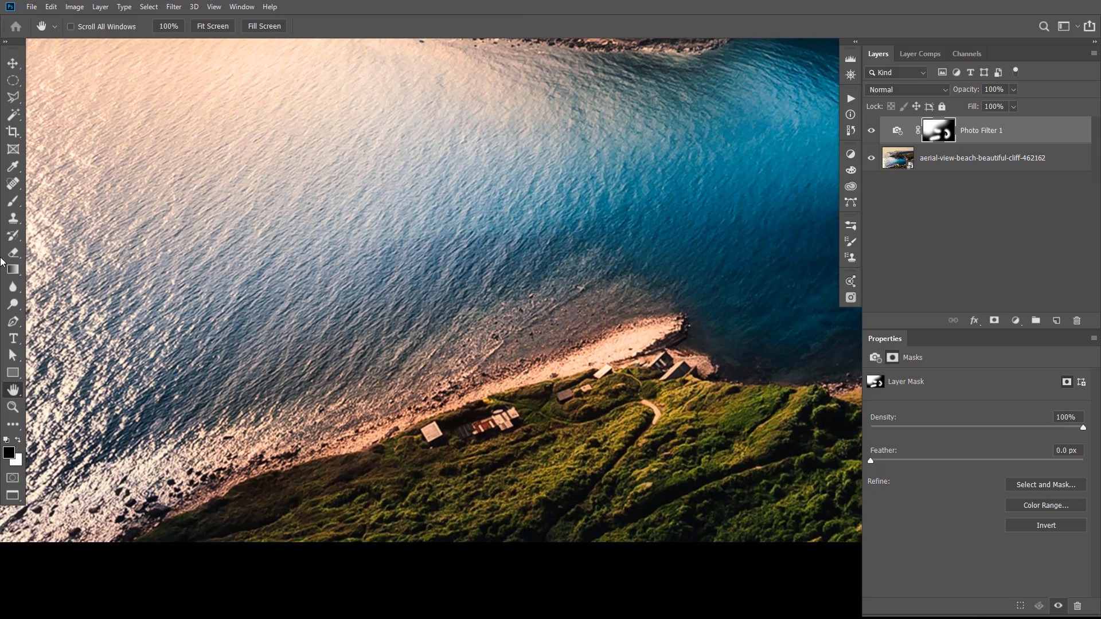
left_click(10, 201)
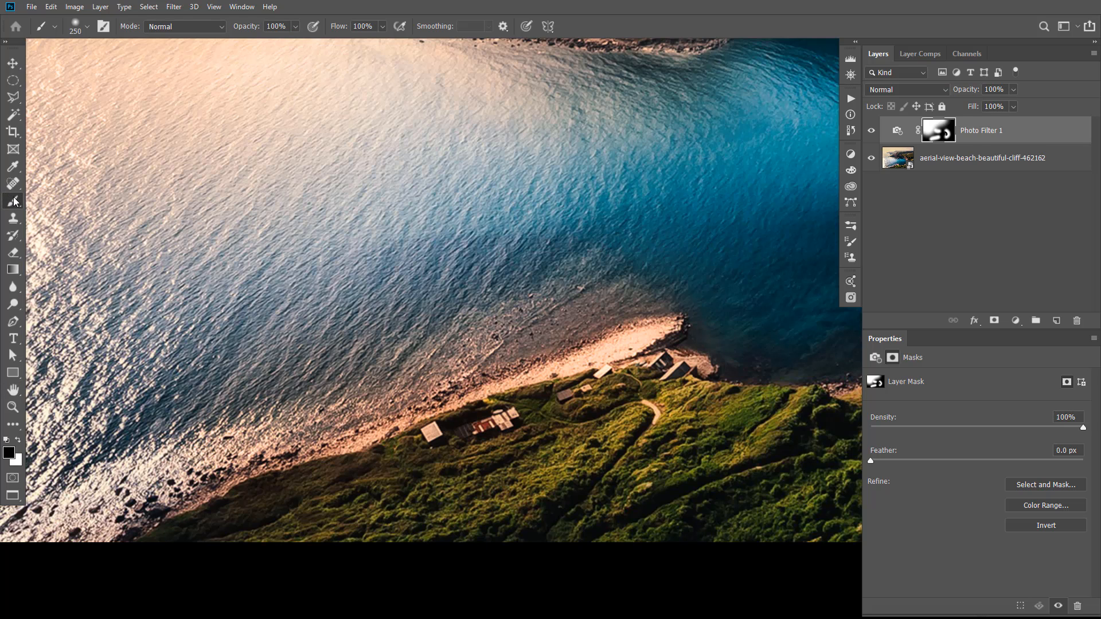
mouse_move(611, 294)
left_mouse_down()
mouse_move(321, 412)
mouse_move(202, 405)
mouse_move(251, 384)
mouse_move(324, 378)
mouse_move(562, 259)
left_mouse_up()
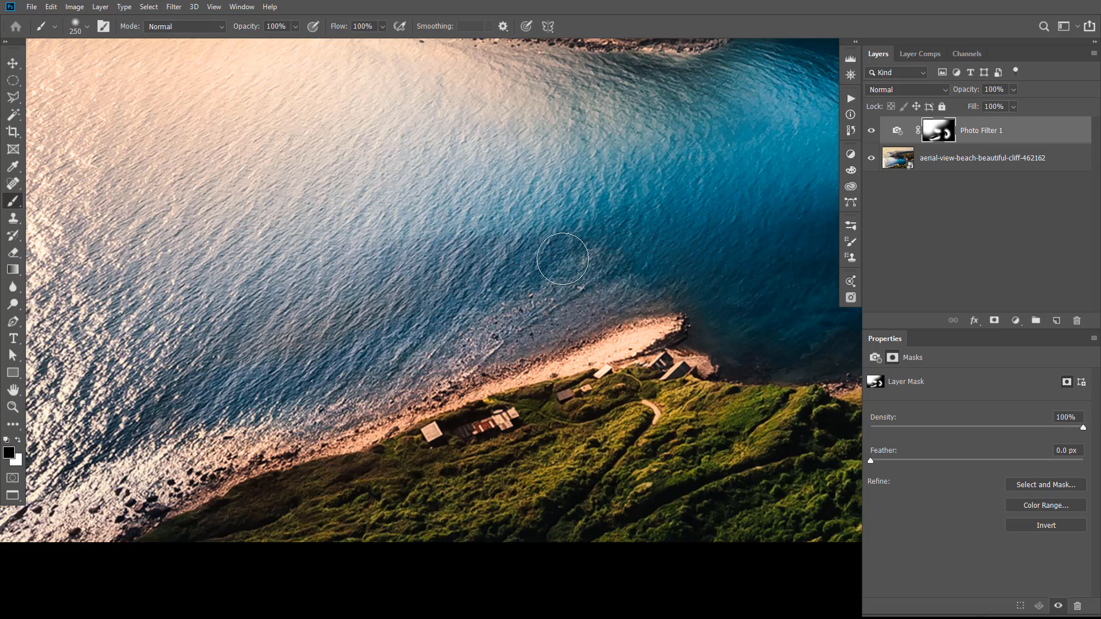
Paint black on the mask with a 250 px brush over the water below the headland and along its rocky slope
left_click(12, 392)
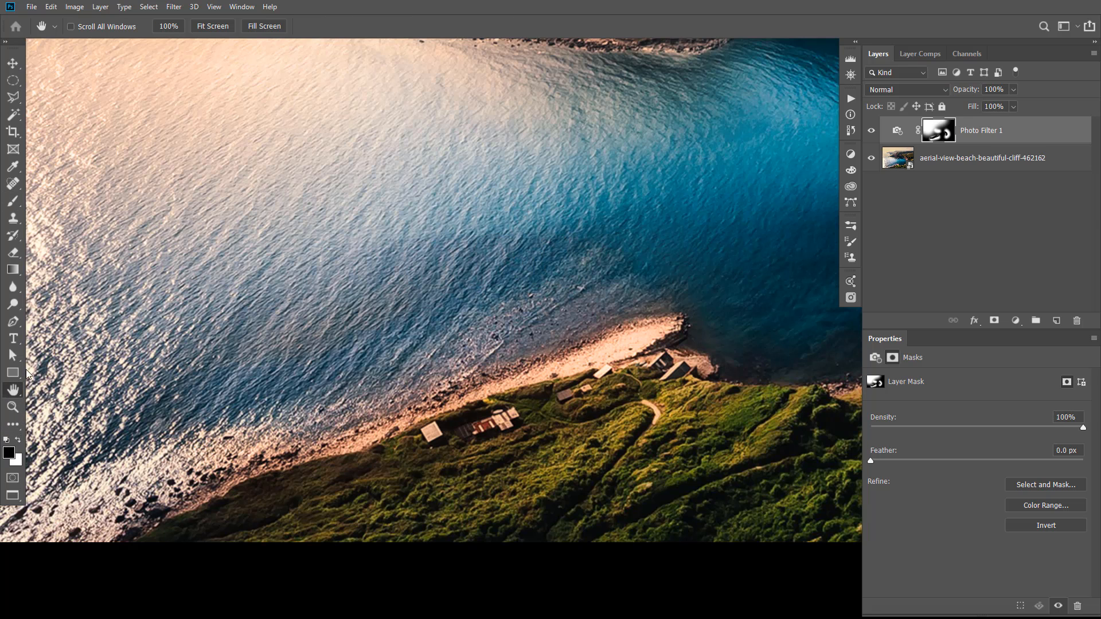
left_click_drag(378, 87, 373, 356)
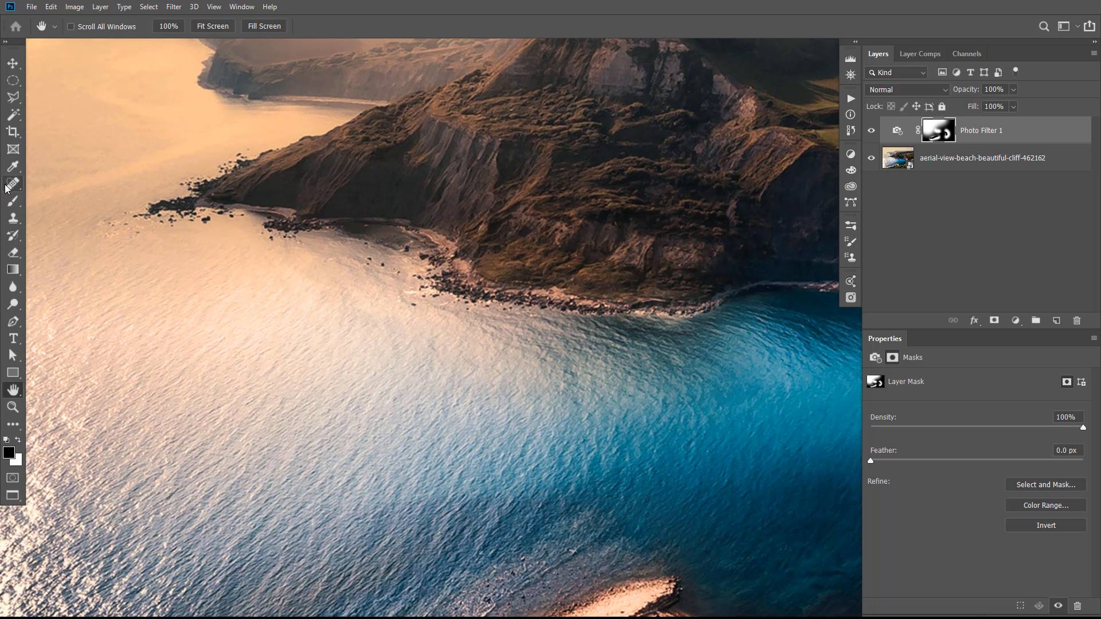
left_click(13, 200)
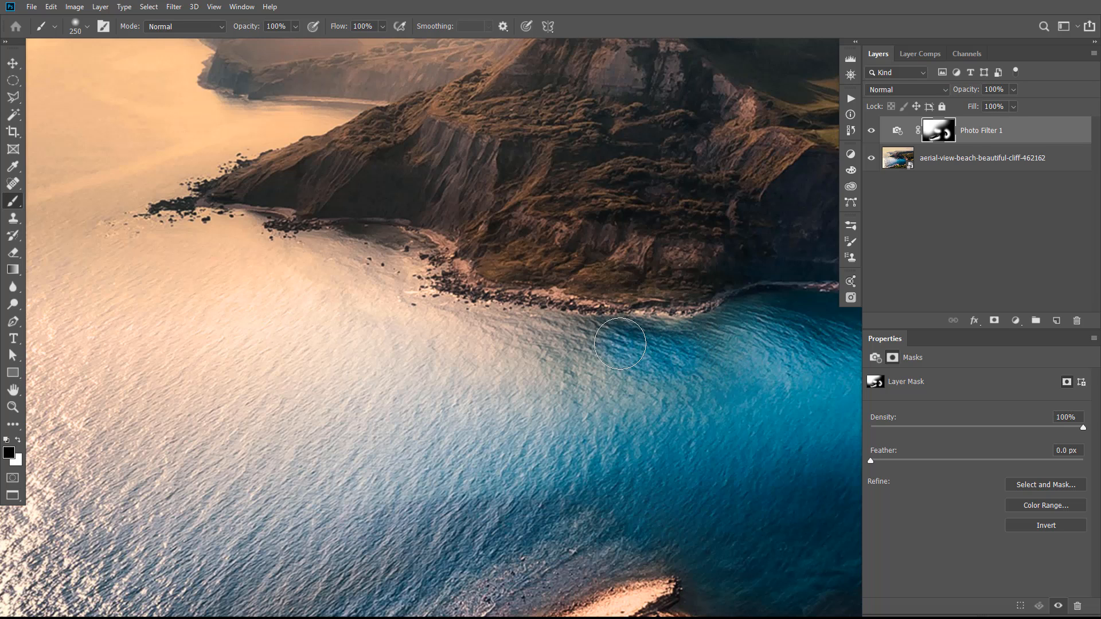
mouse_move(620, 344)
left_mouse_down()
mouse_move(438, 329)
mouse_move(414, 318)
mouse_move(386, 257)
mouse_move(363, 251)
mouse_move(319, 272)
mouse_move(384, 335)
mouse_move(482, 362)
left_mouse_up()
left_click_drag(602, 377, 597, 412)
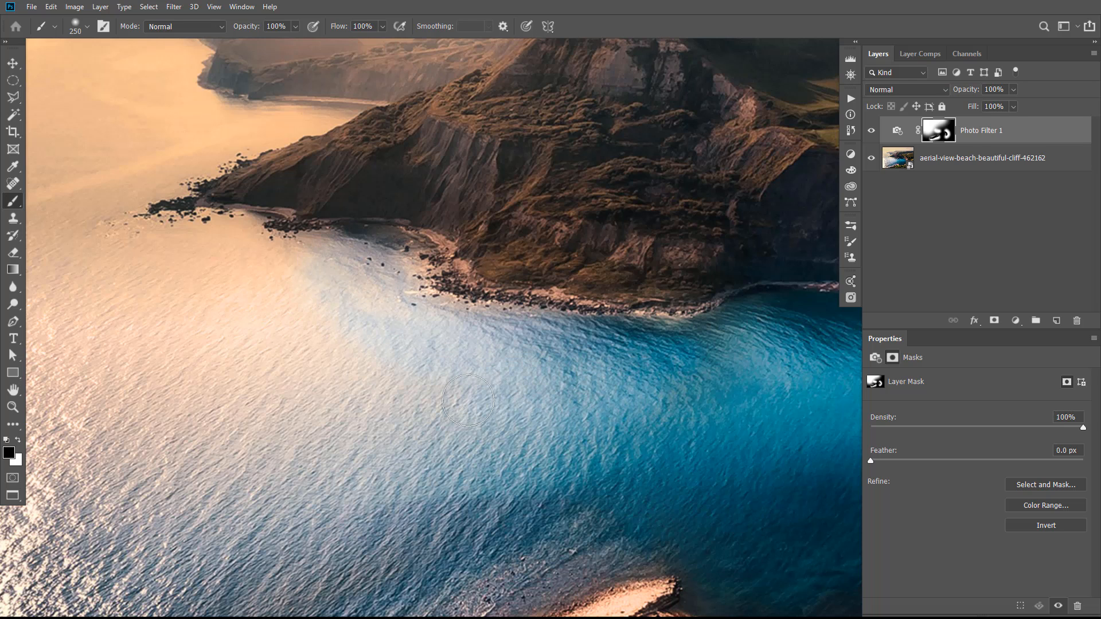
mouse_move(468, 400)
left_mouse_down()
mouse_move(331, 361)
mouse_move(258, 321)
mouse_move(249, 296)
mouse_move(283, 282)
mouse_move(318, 318)
mouse_move(297, 262)
mouse_move(310, 266)
mouse_move(391, 353)
left_mouse_up()
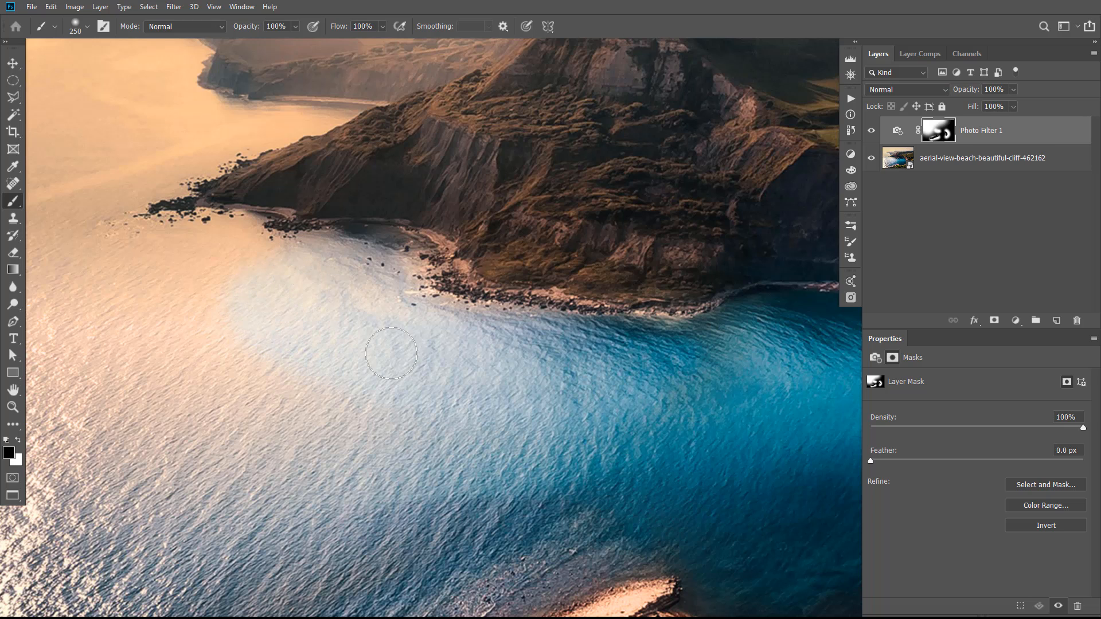
mouse_move(406, 173)
left_mouse_down()
mouse_move(479, 215)
mouse_move(506, 249)
mouse_move(643, 276)
left_mouse_up()
With an 800 px brush, restore the warm tint on the bright water below the headland in white, and mask the bluer water below in black
left_click(18, 441)
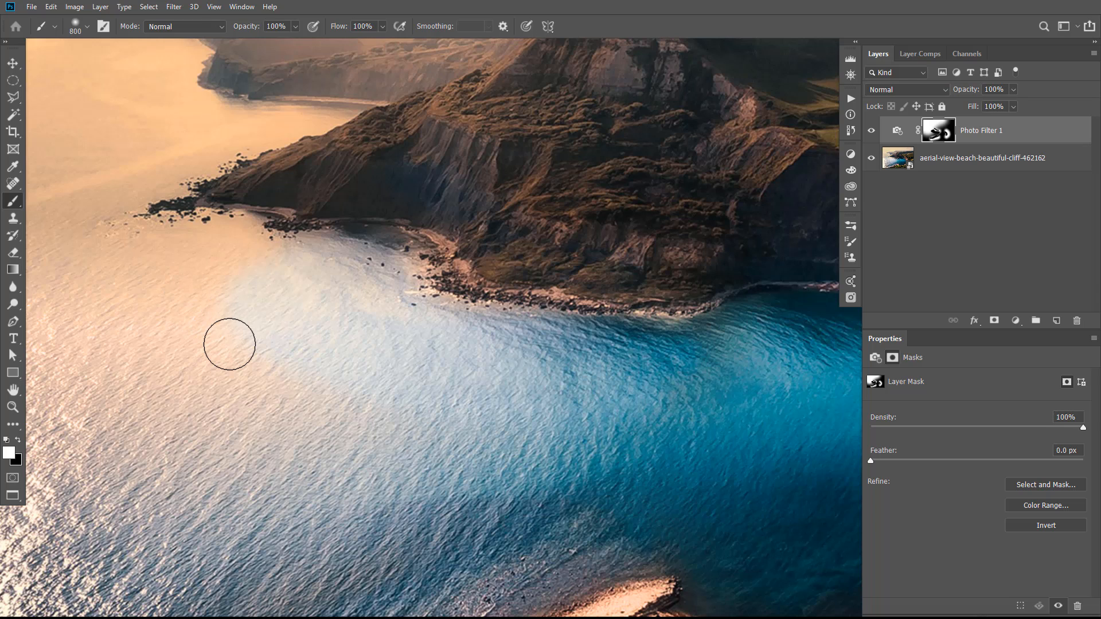
mouse_move(229, 344)
left_mouse_down()
mouse_move(423, 403)
mouse_move(351, 363)
mouse_move(300, 359)
mouse_move(299, 335)
mouse_move(321, 341)
mouse_move(317, 370)
mouse_move(268, 482)
mouse_move(216, 440)
mouse_move(439, 393)
mouse_move(337, 407)
mouse_move(122, 389)
mouse_move(71, 489)
left_mouse_up()
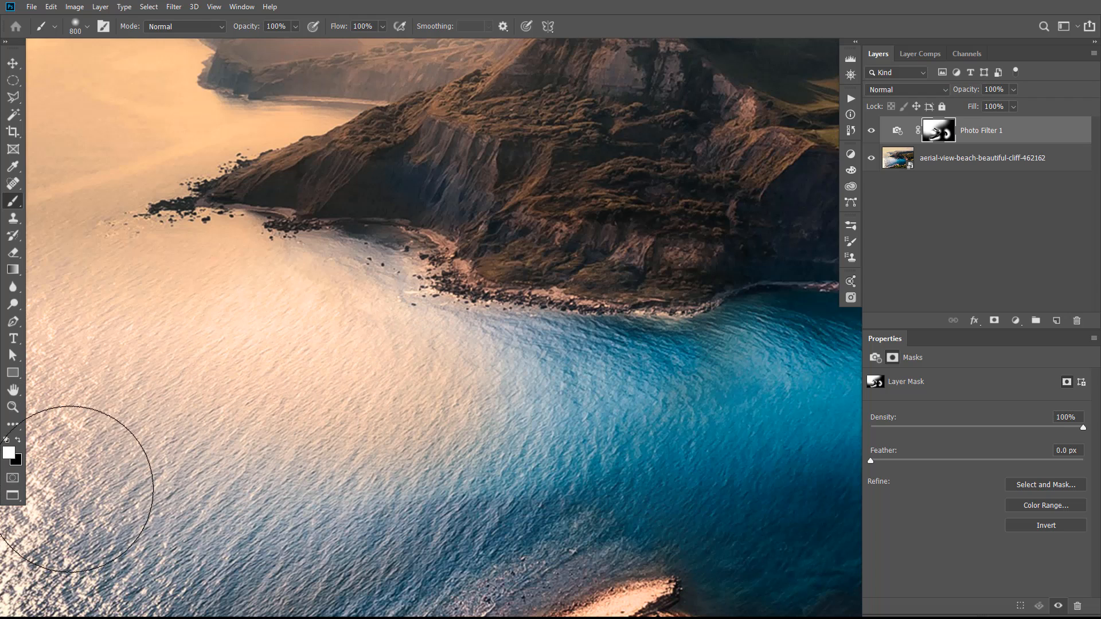
left_click(18, 440)
mouse_move(412, 572)
left_mouse_down()
mouse_move(499, 545)
mouse_move(356, 550)
mouse_move(242, 516)
mouse_move(229, 545)
mouse_move(250, 521)
mouse_move(444, 477)
mouse_move(307, 474)
mouse_move(214, 496)
mouse_move(153, 428)
left_mouse_up()
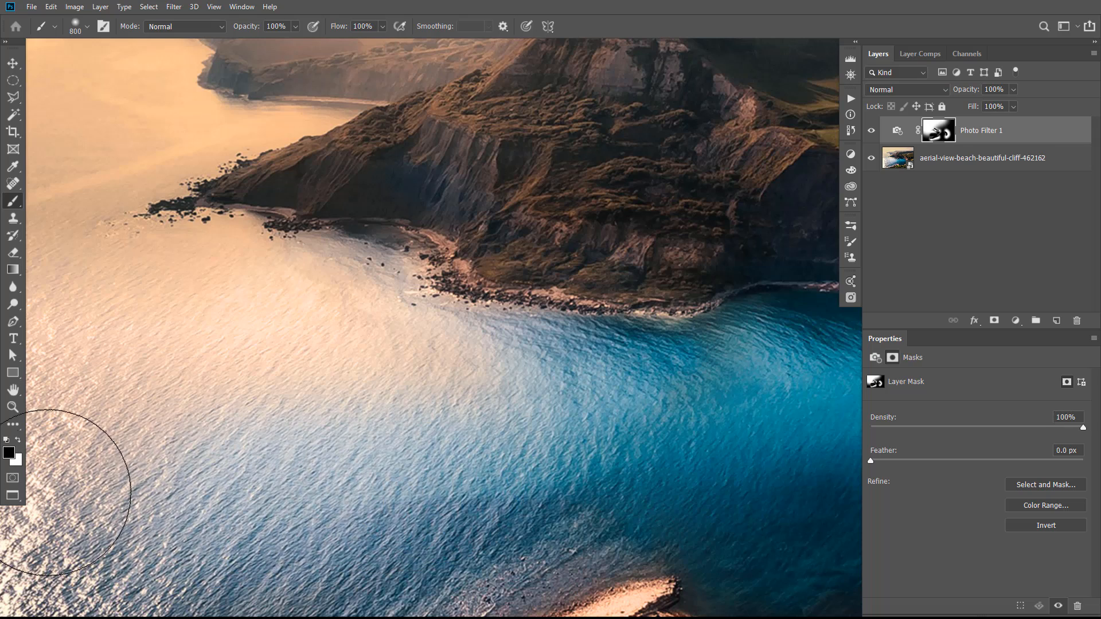
Feather the Photo Filter layer mask to 90.4 px, checking the mask on its own against the full image
left_click(12, 407)
left_click_drag(306, 405, 264, 398)
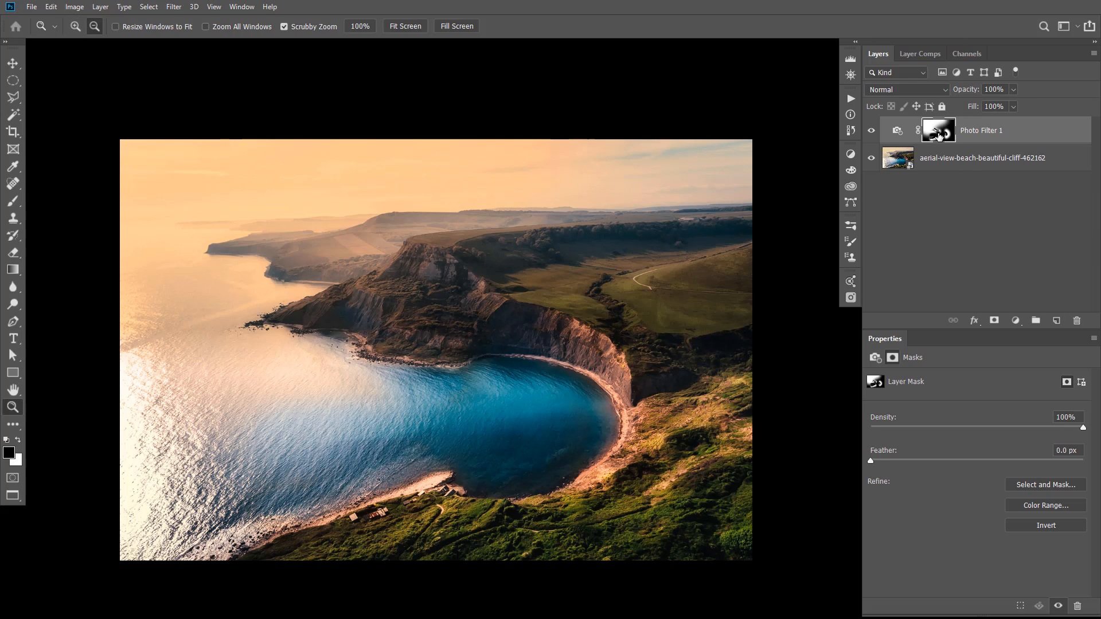
left_click(959, 127, "alt")
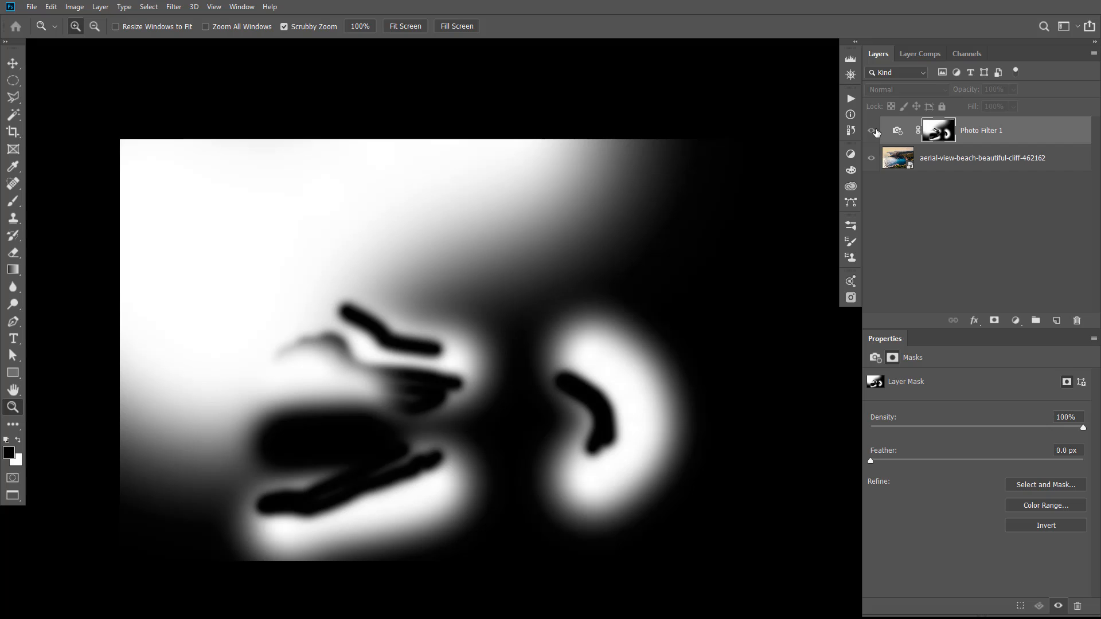
left_click(874, 131)
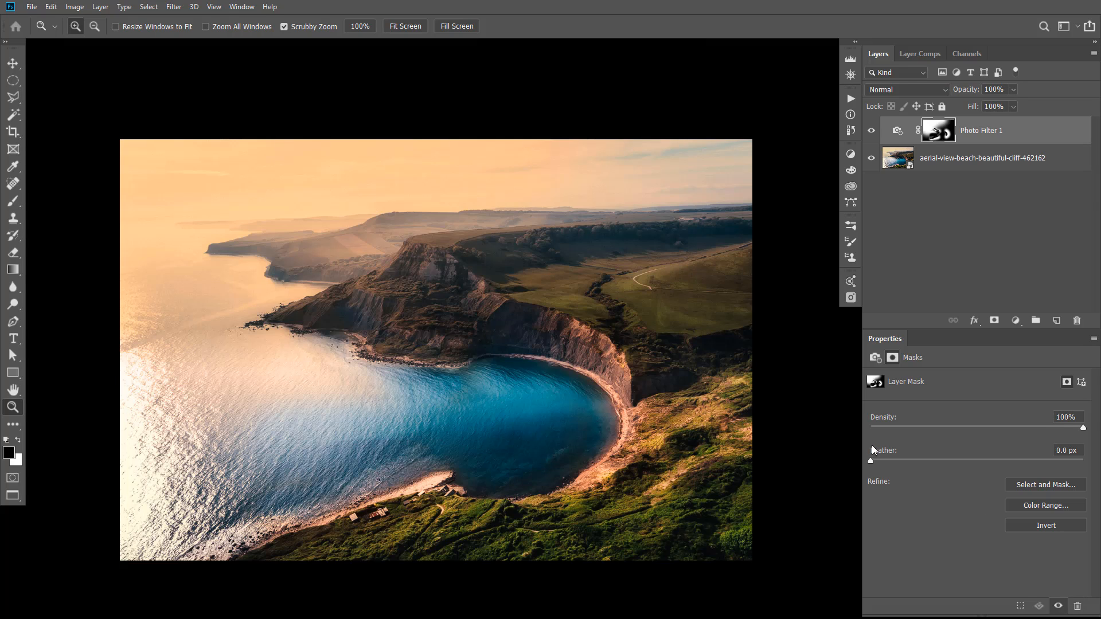
left_click_drag(872, 451, 961, 458)
left_click_drag(898, 452, 1028, 466)
left_click_drag(979, 460, 991, 459)
left_click(951, 136, "alt")
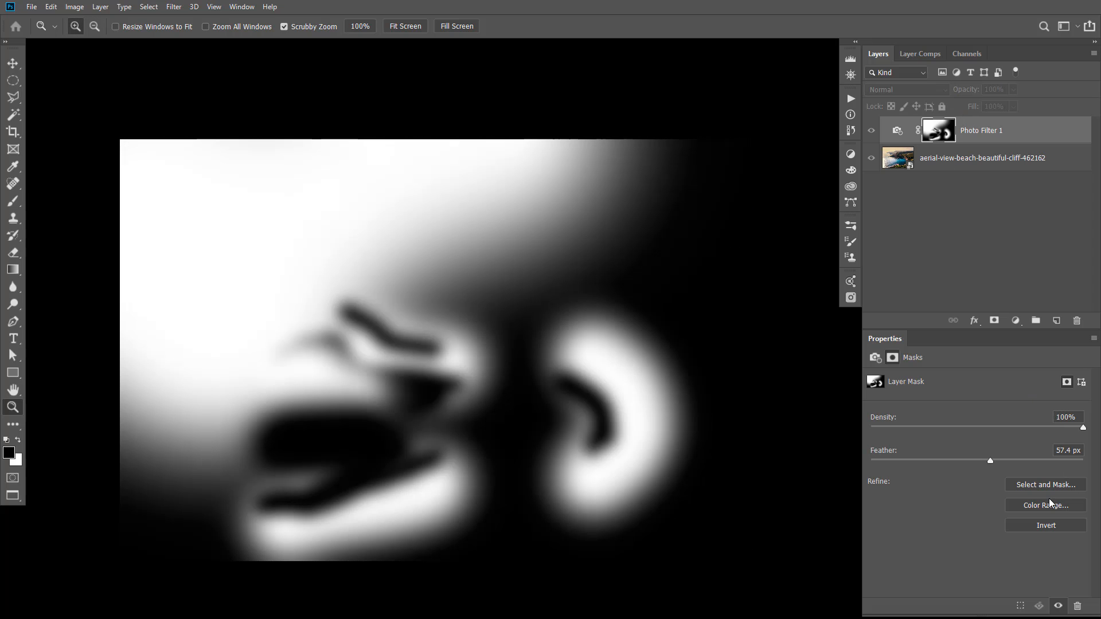
left_click(993, 460)
left_click_drag(997, 460, 1003, 460)
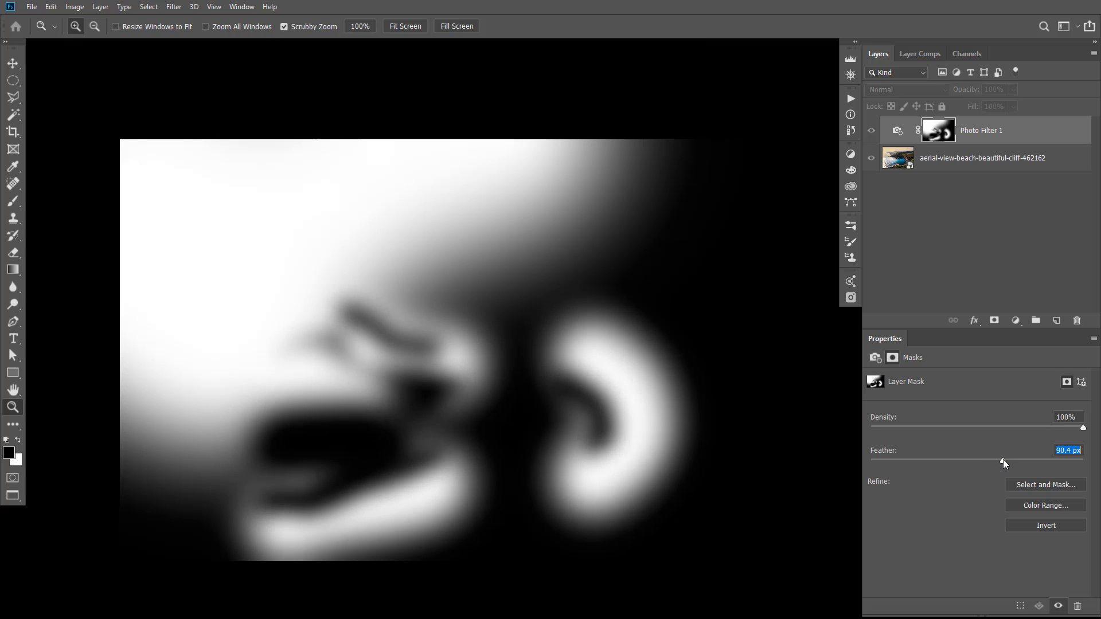
left_click(873, 132)
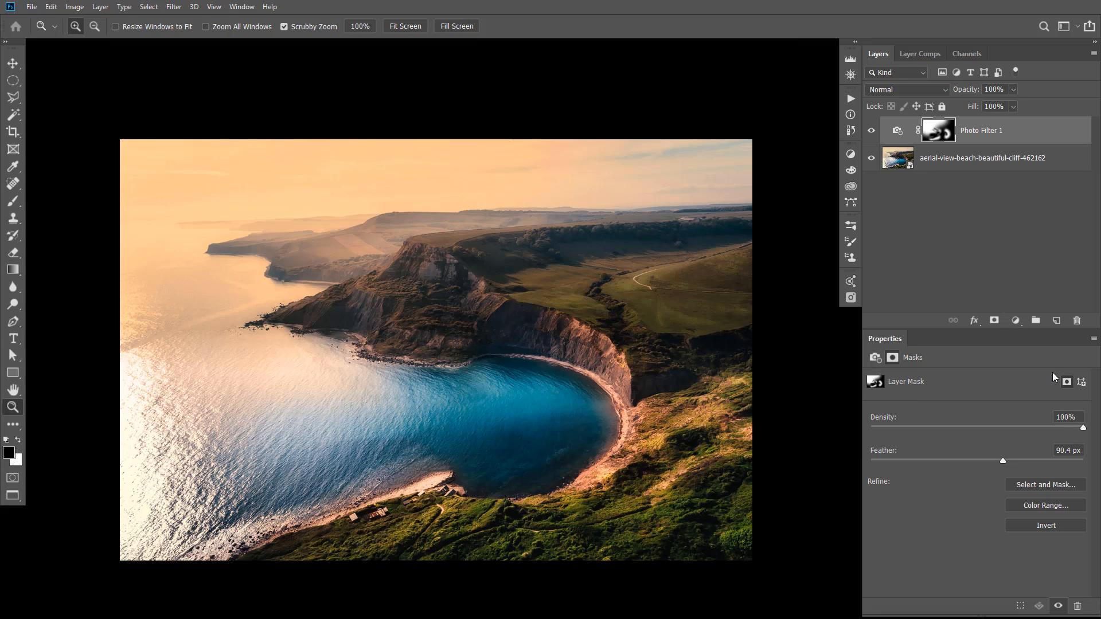
Set the Photo Filter density to 43% and compare the photo with and without the adjustment layer
left_click(898, 130)
left_click_drag(996, 431, 965, 432)
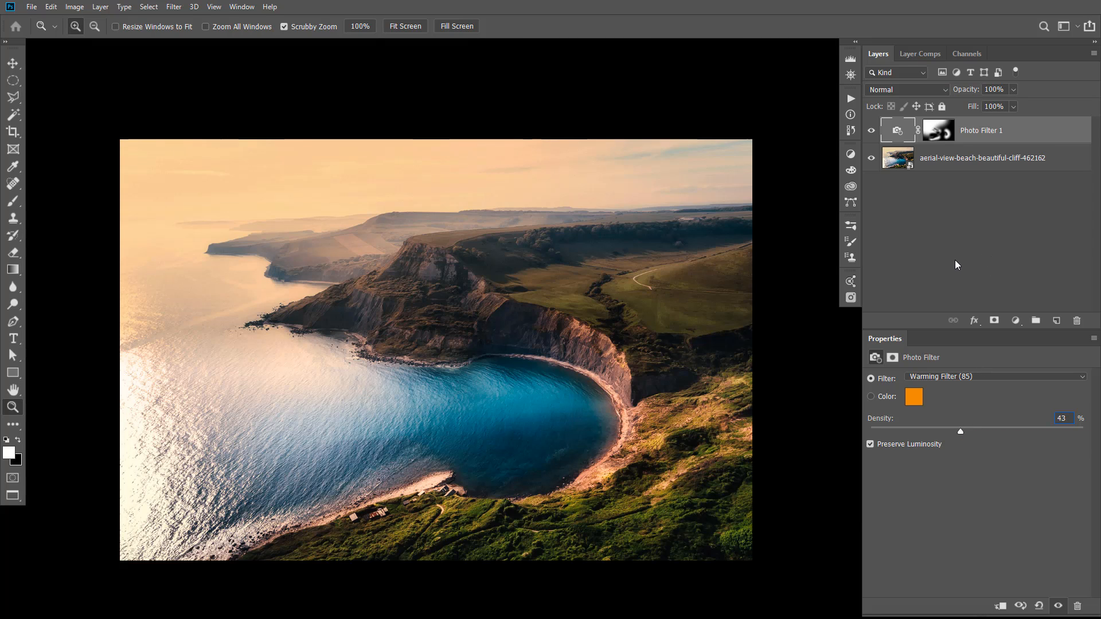
left_click(871, 133)
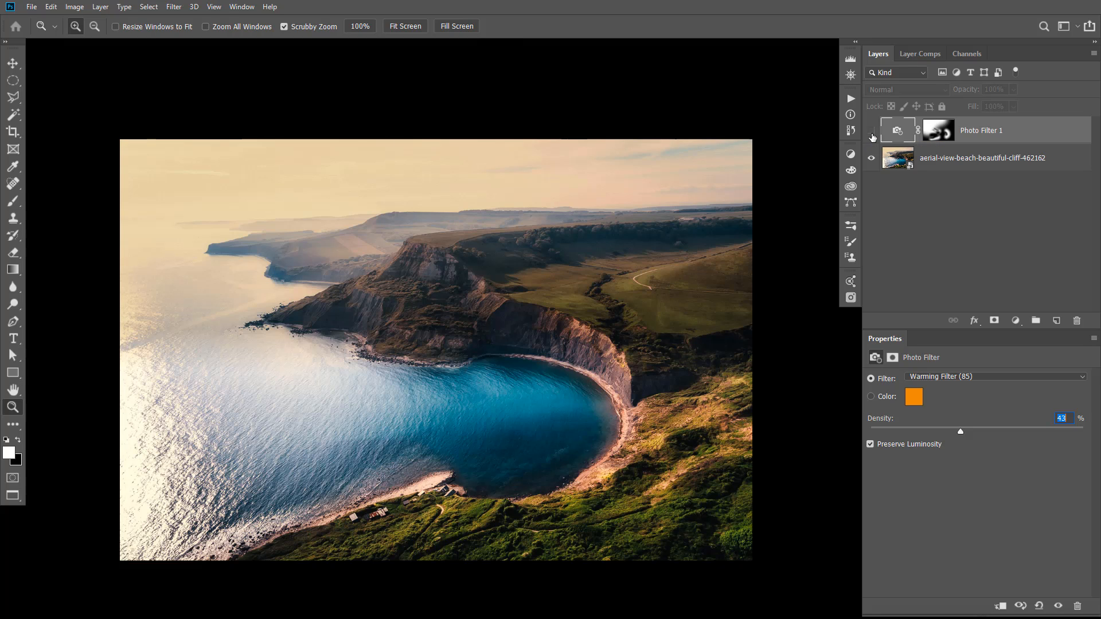
left_click(872, 131)
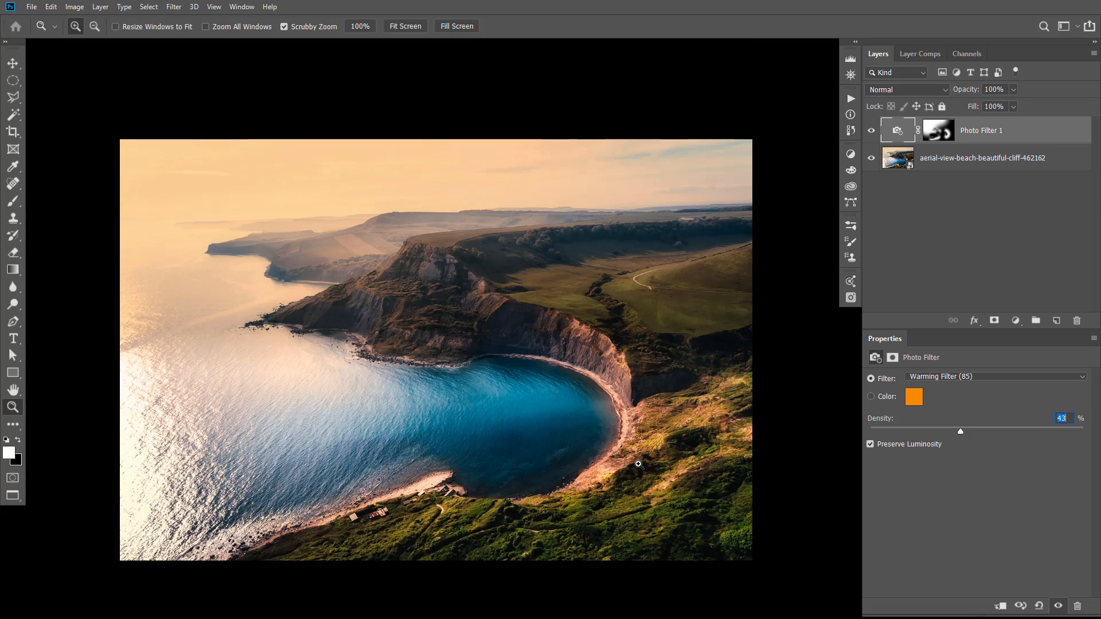
left_click(871, 131)
left_click(872, 131)
left_click(944, 133)
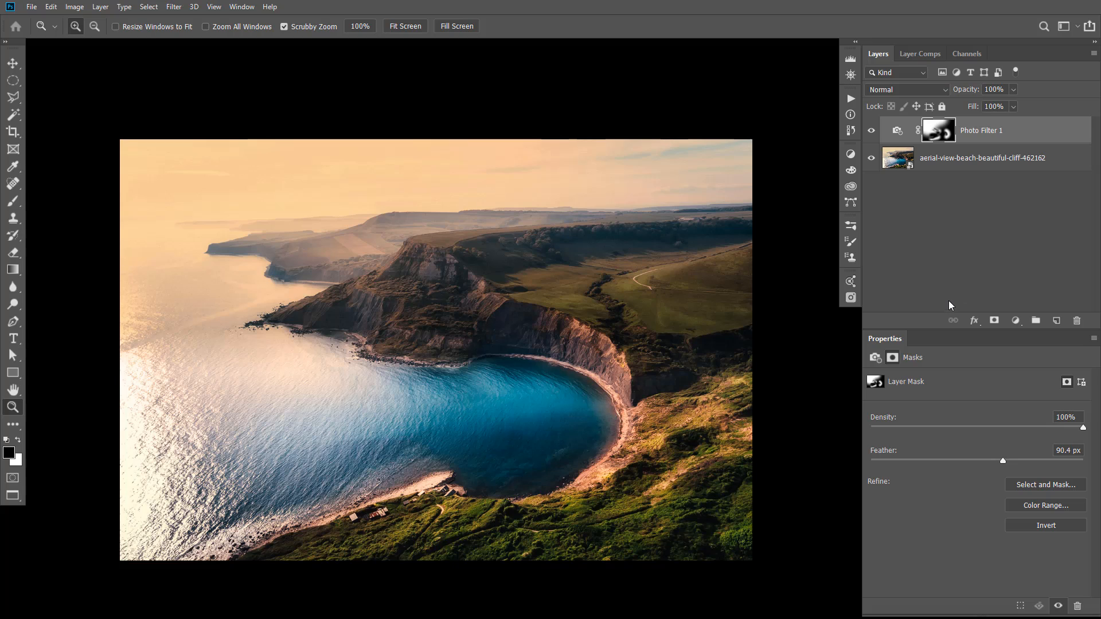